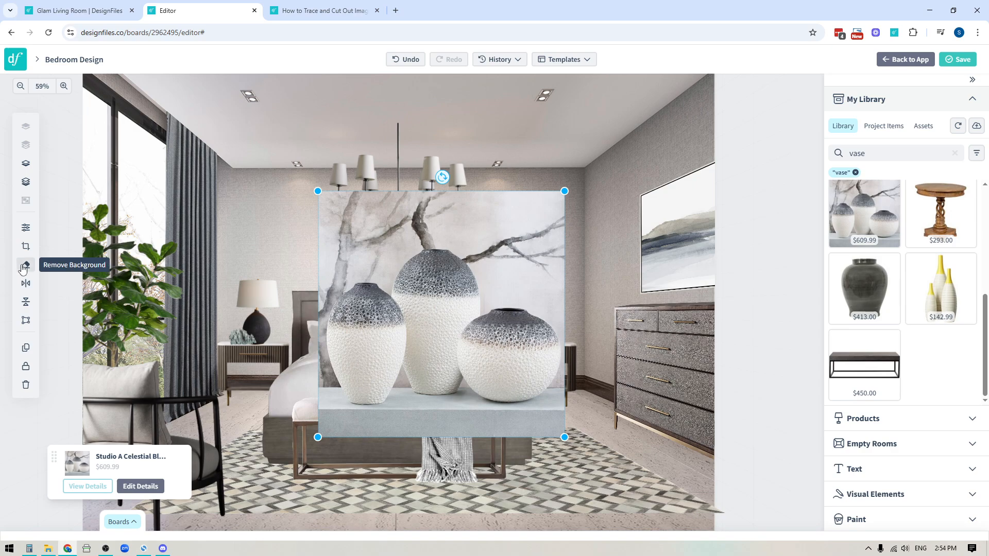
Start manual background removal on the three-vase image and trace the leftmost vase's left side and base with outline points
left_click(24, 266)
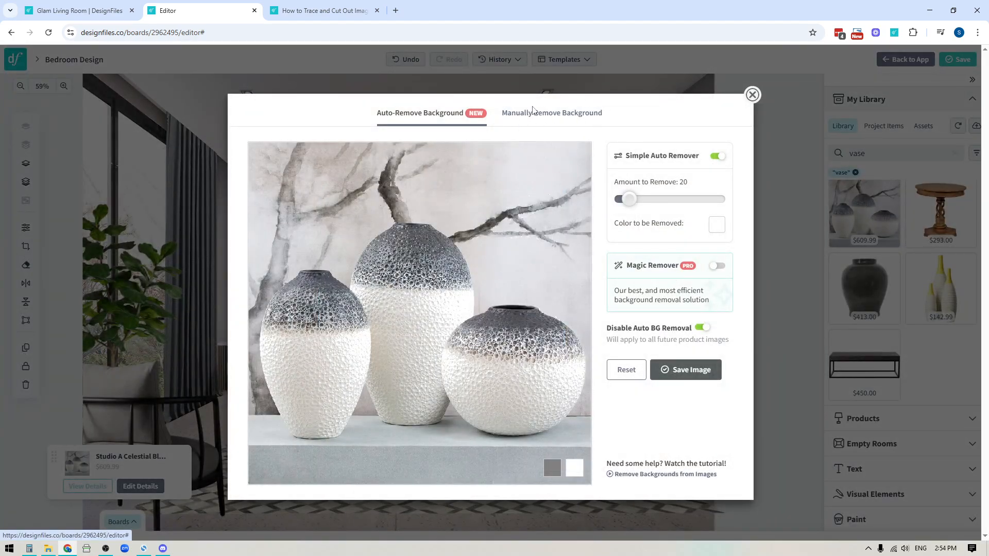
left_click(576, 118)
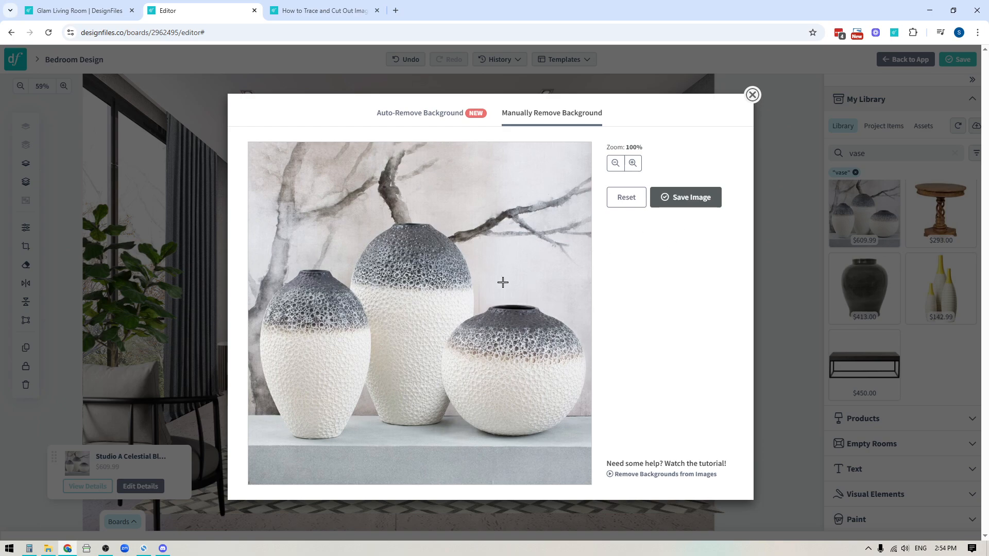
left_click(632, 164)
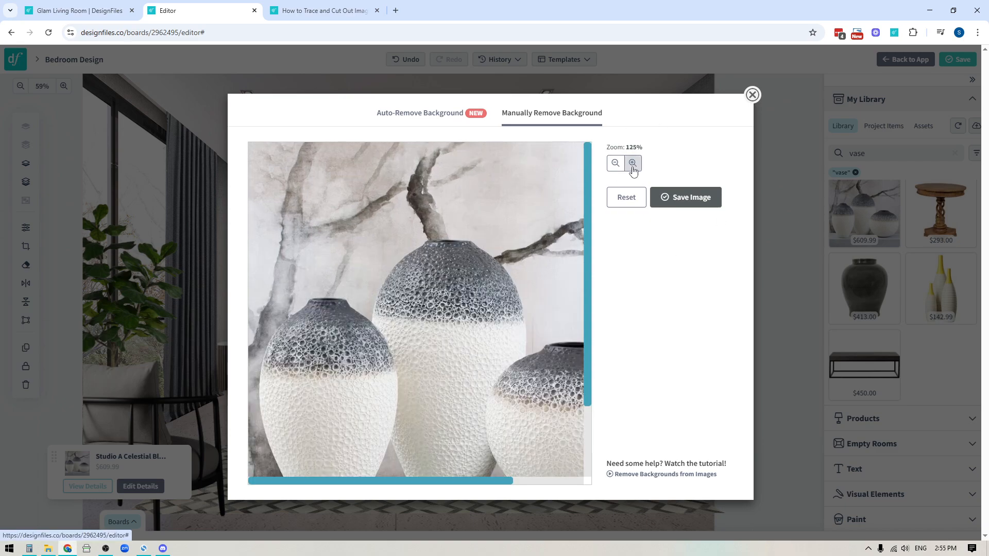
left_click(632, 163)
left_click(632, 163)
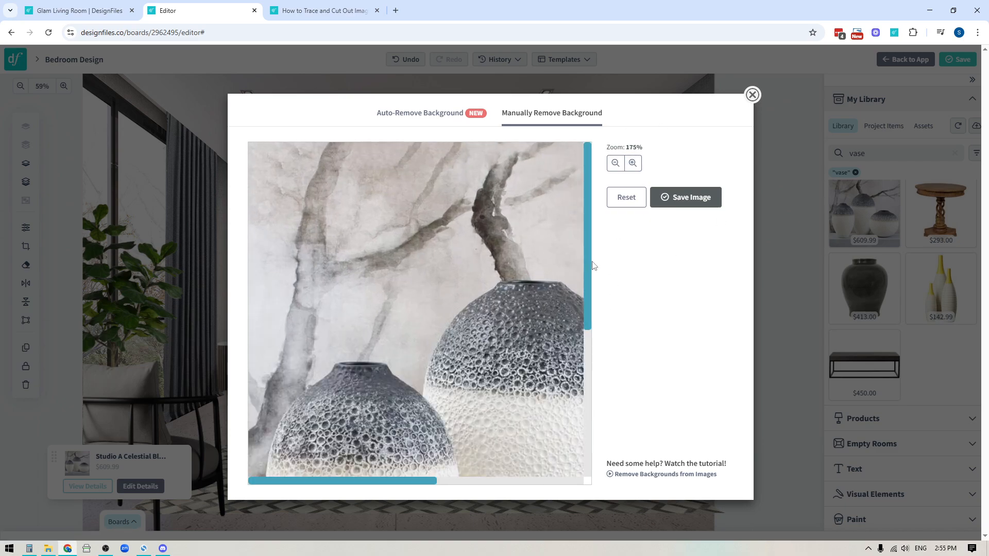
left_click_drag(589, 263, 596, 342)
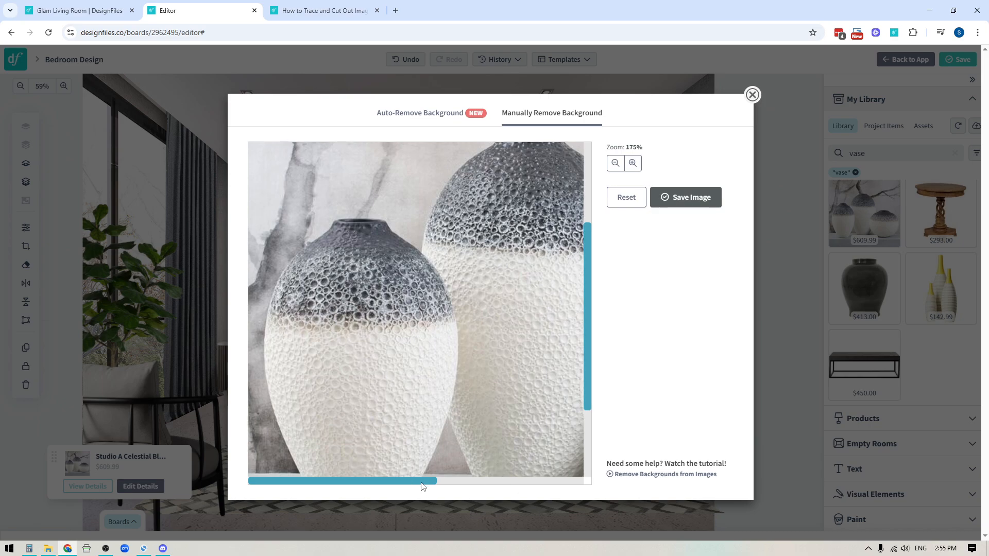
left_click_drag(591, 311, 601, 345)
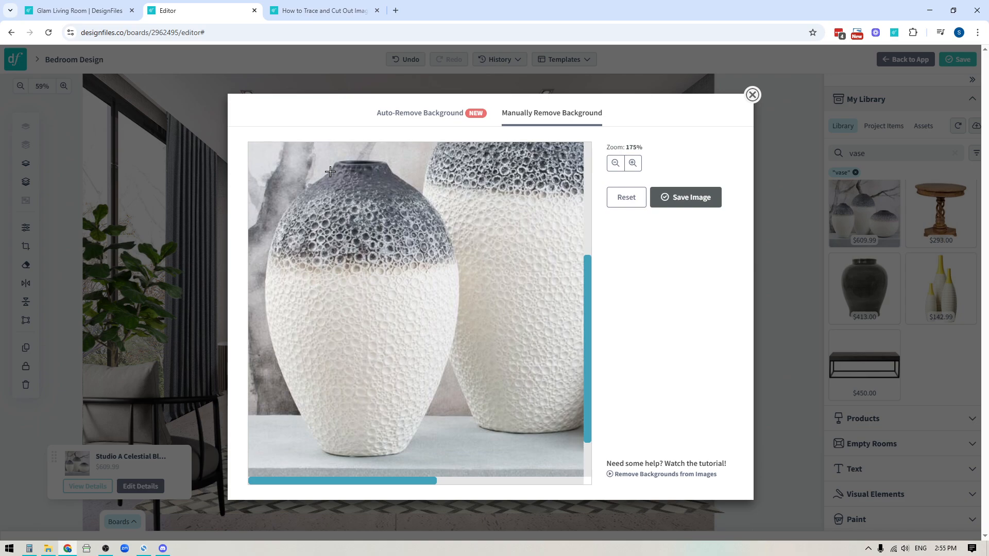
left_click(330, 172)
left_click_drag(269, 253, 259, 307)
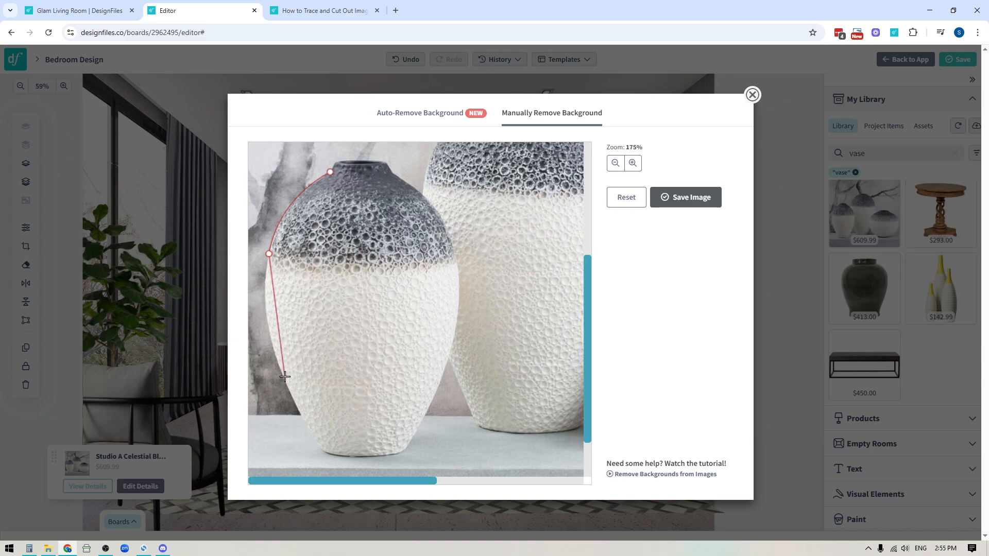
left_click_drag(281, 370, 338, 456)
left_click_drag(404, 452, 445, 443)
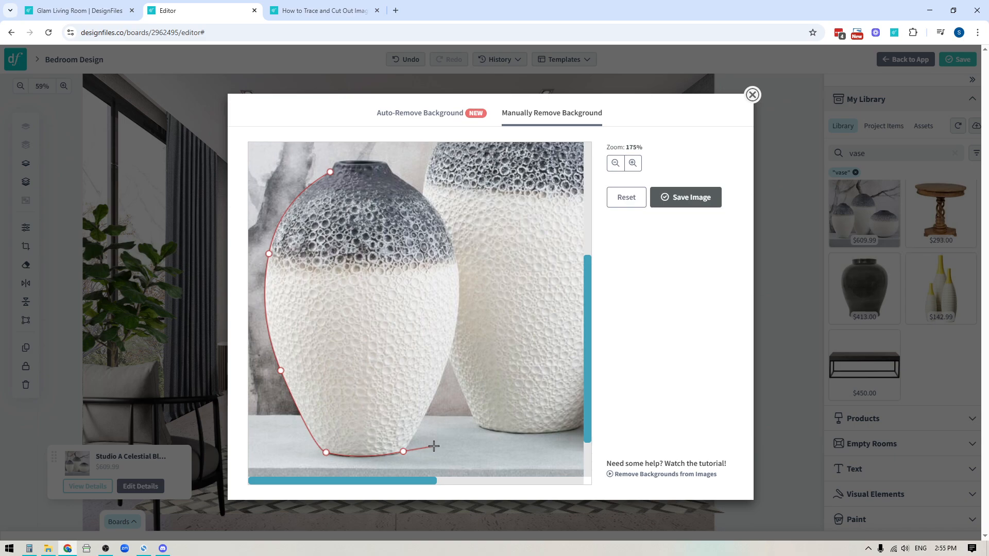
Place a stray outline point beyond the vase's base, trace up its right side and close the outline around the rim
left_click(496, 466)
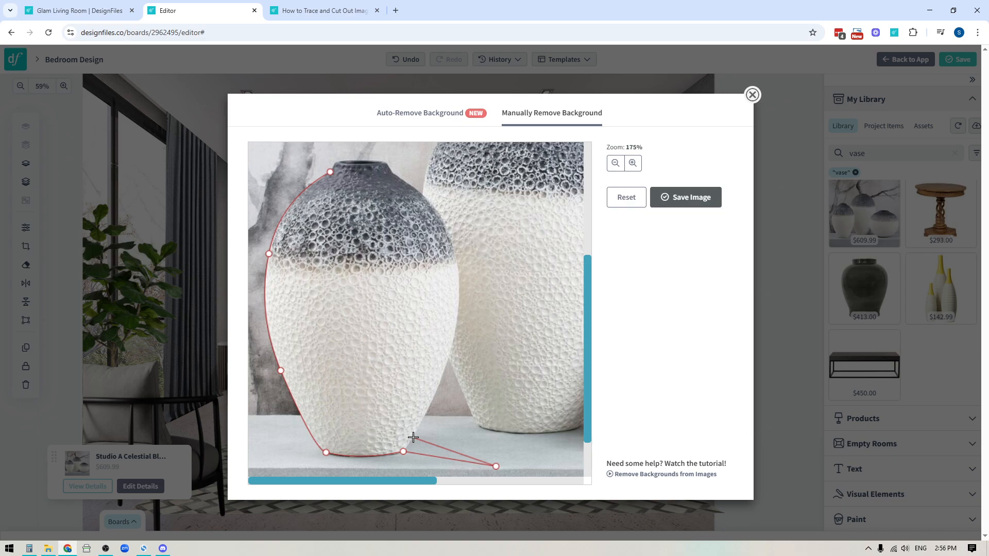
left_click(413, 437)
left_click(450, 352)
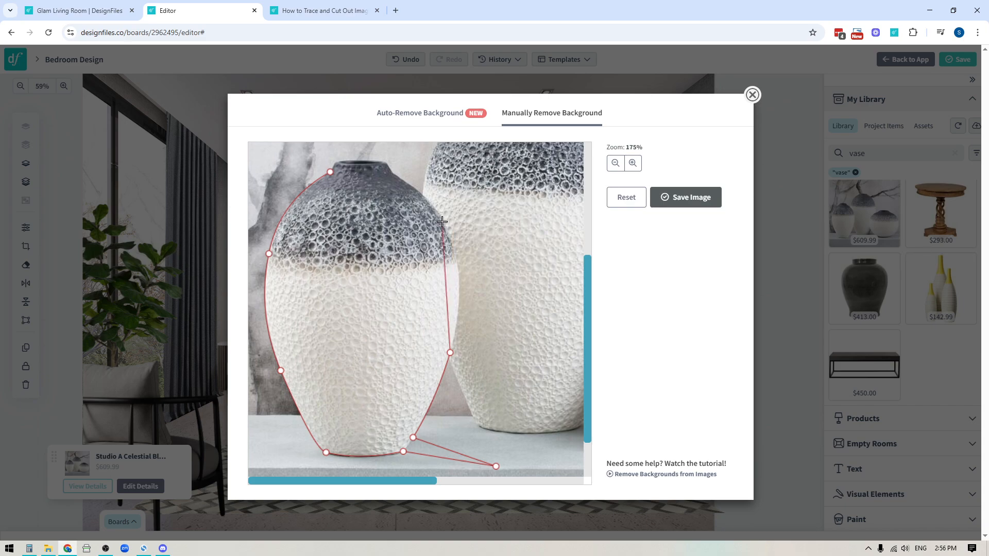
left_click(442, 221)
left_click_drag(441, 209, 364, 163)
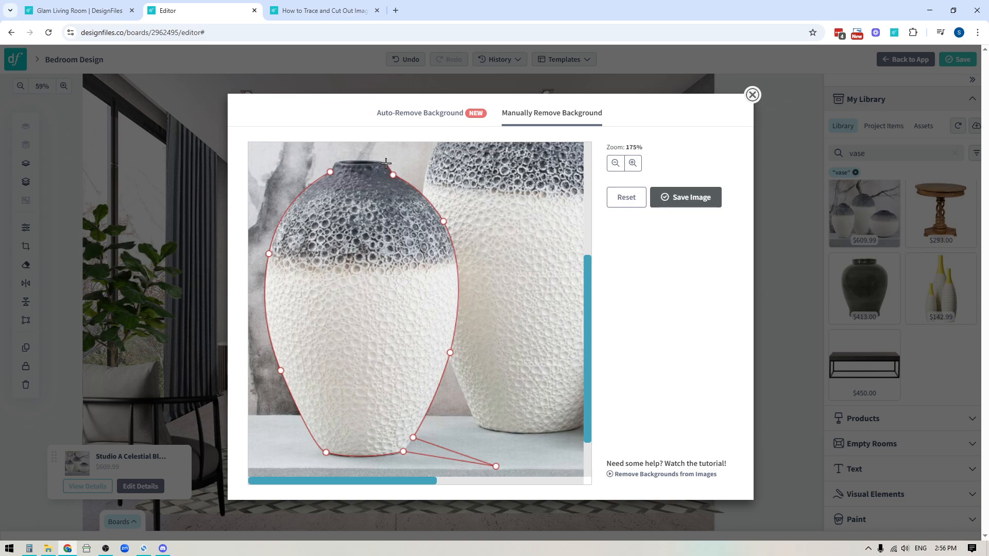
left_click(386, 163)
left_click(360, 160)
left_click(334, 163)
scroll(330, 171, "down", 3)
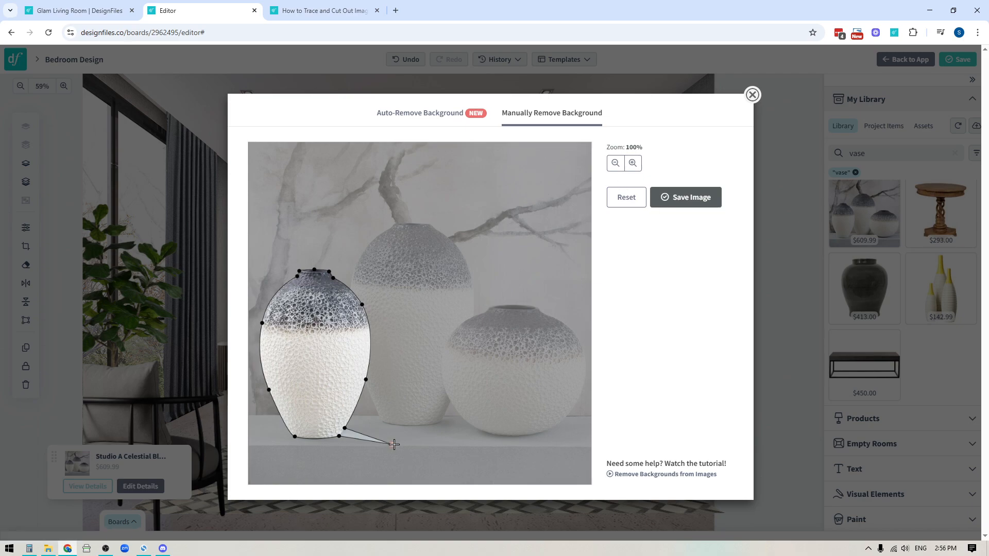
Move the stray outline point back onto the lower right edge of the vase's base and save the cut-out image
left_click(633, 162)
left_click(632, 162)
left_click(632, 162)
left_click_drag(587, 198, 588, 360)
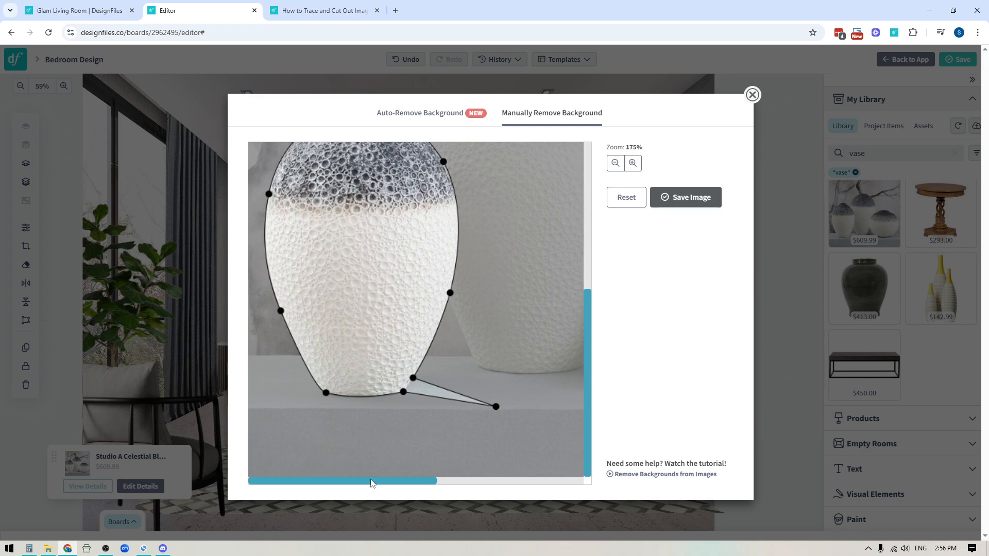
left_click_drag(496, 407, 410, 385)
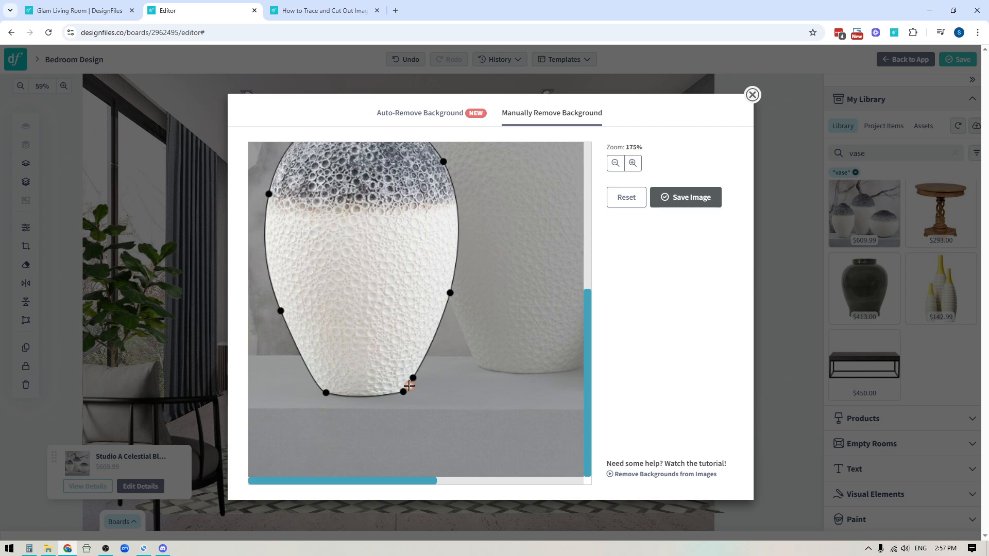
left_click(688, 198)
Place the cut-out vase on the floor between the bed and the dresser and save the board
left_click_drag(304, 214, 548, 308)
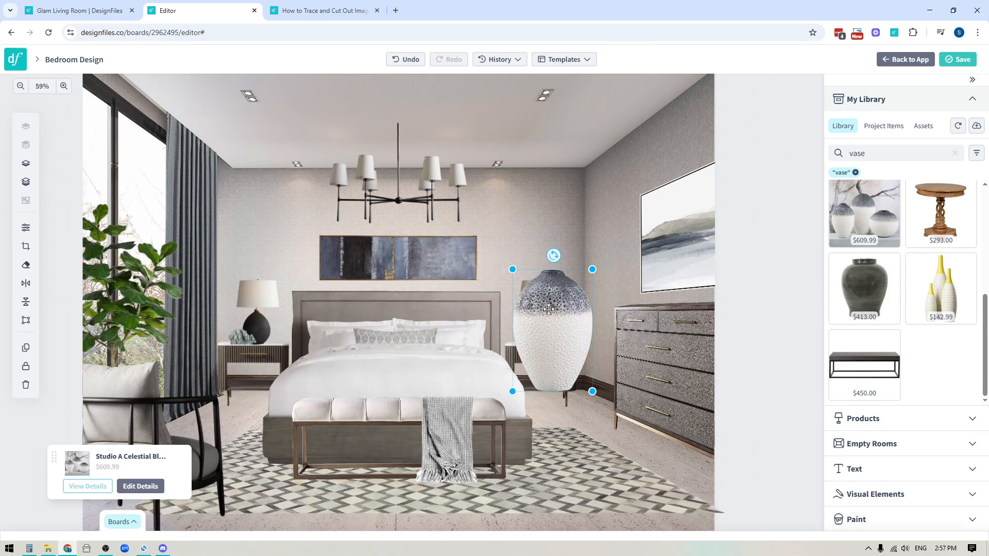
left_click_drag(533, 318, 565, 389)
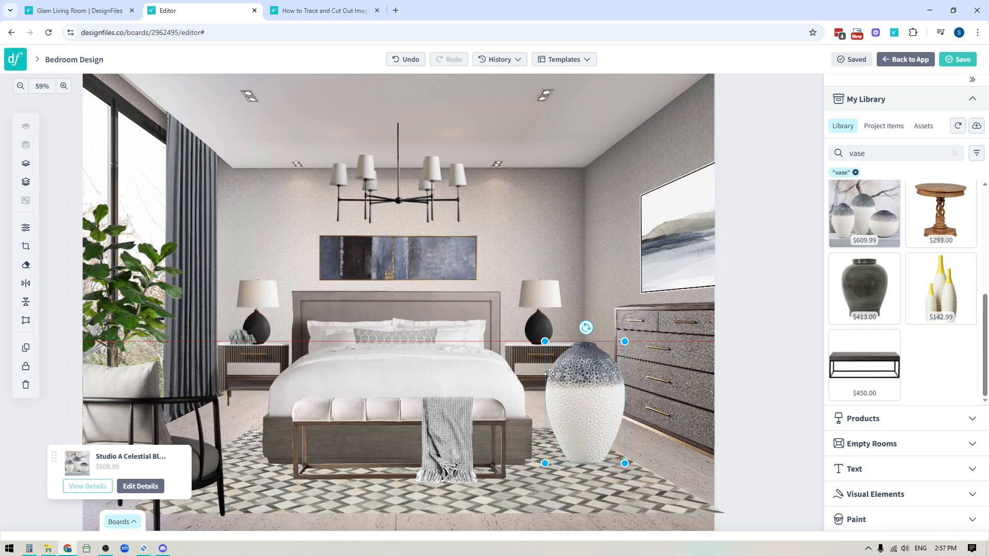
left_click(960, 59)
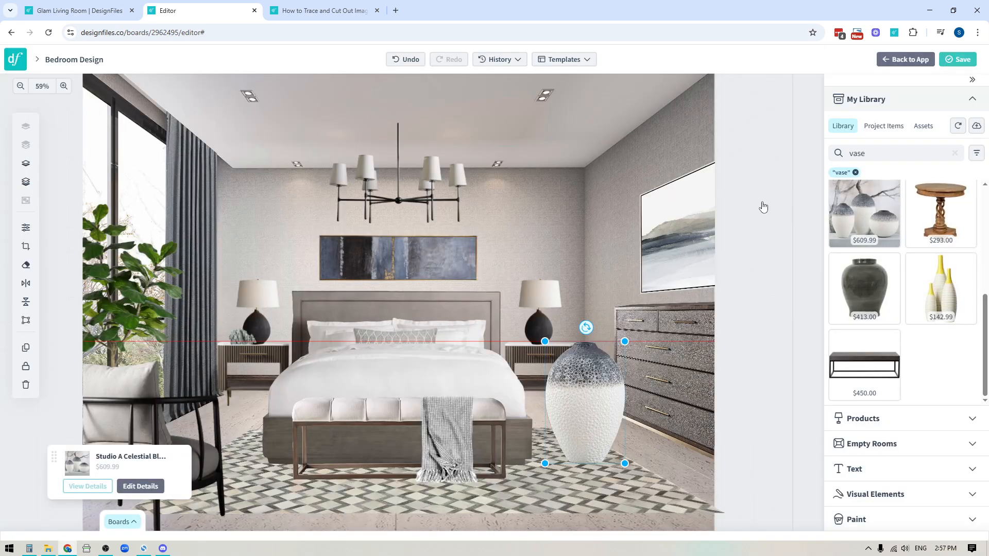
Move the vase to the board's lower right edge and add a second copy from the library near the nightstand wall
left_click_drag(591, 384, 752, 431)
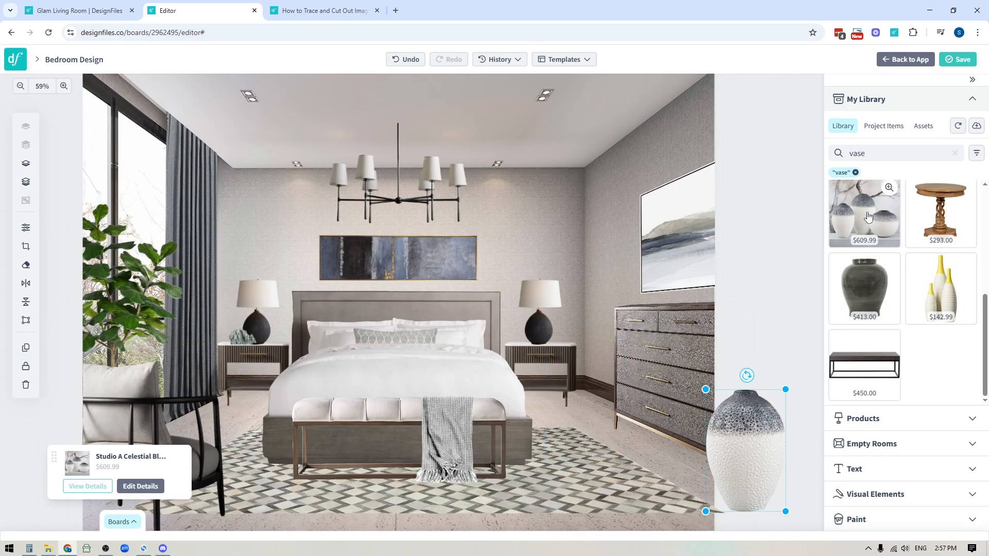
left_click_drag(869, 216, 617, 287)
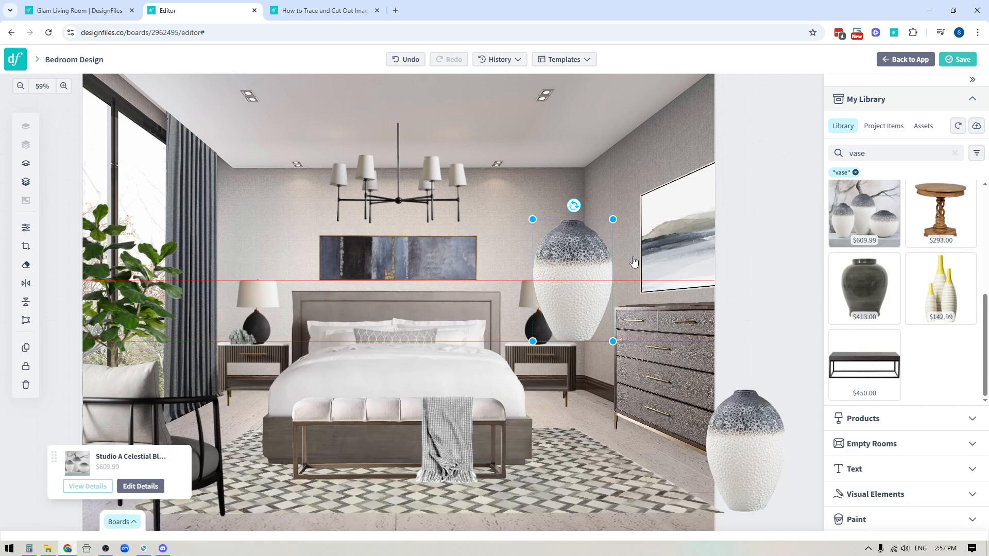
left_click_drag(549, 227, 563, 210)
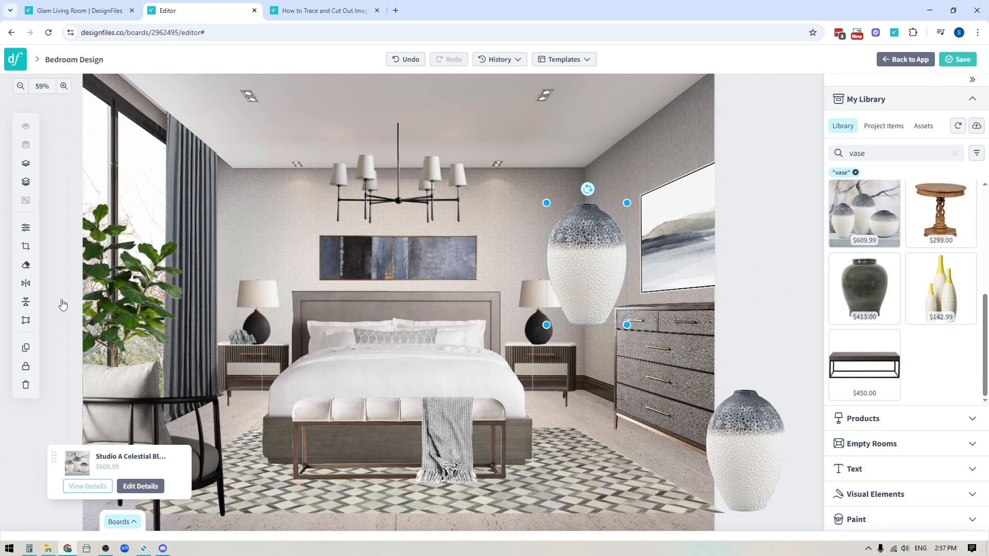
Reset the second vase's traced outline in manual background removal and close the editor without saving
left_click(26, 265)
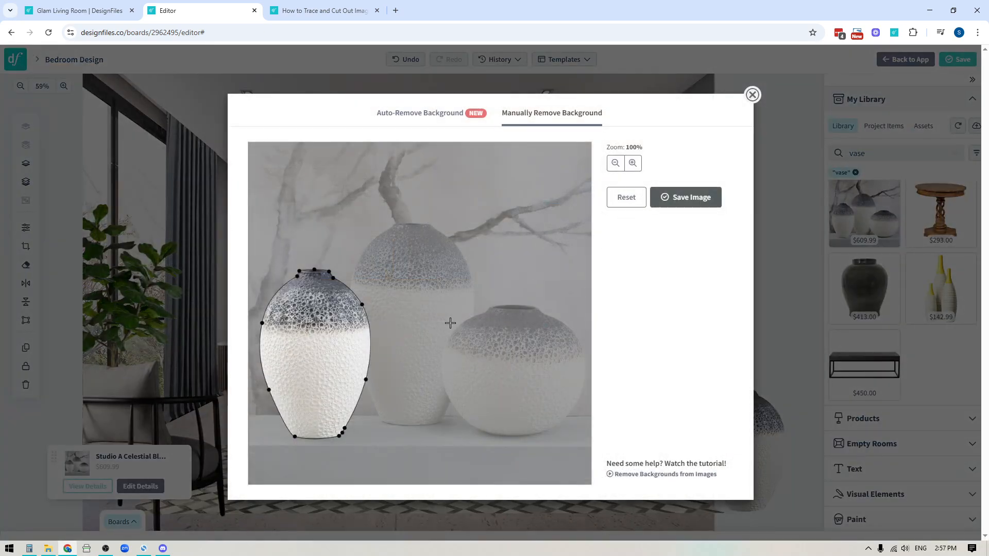
left_click(627, 201)
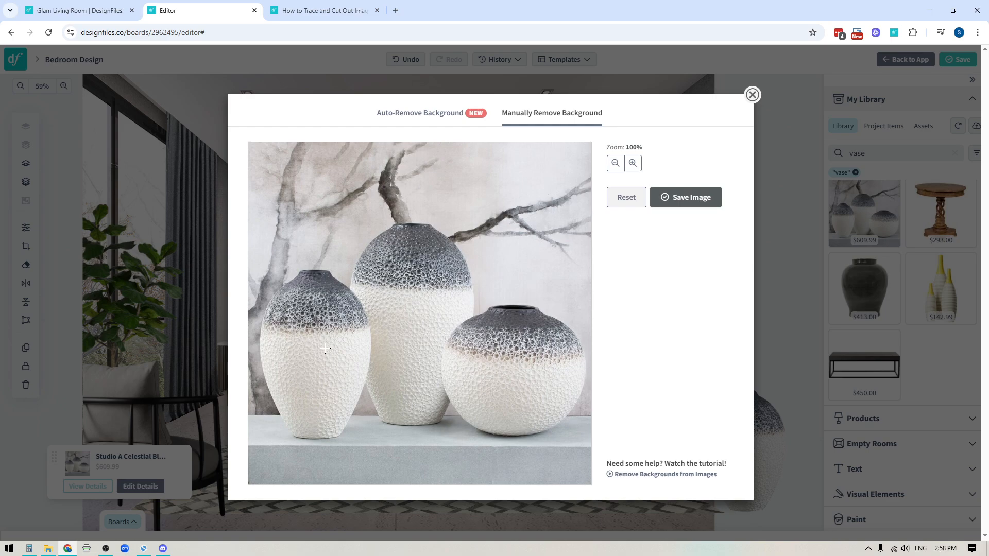
left_click(752, 96)
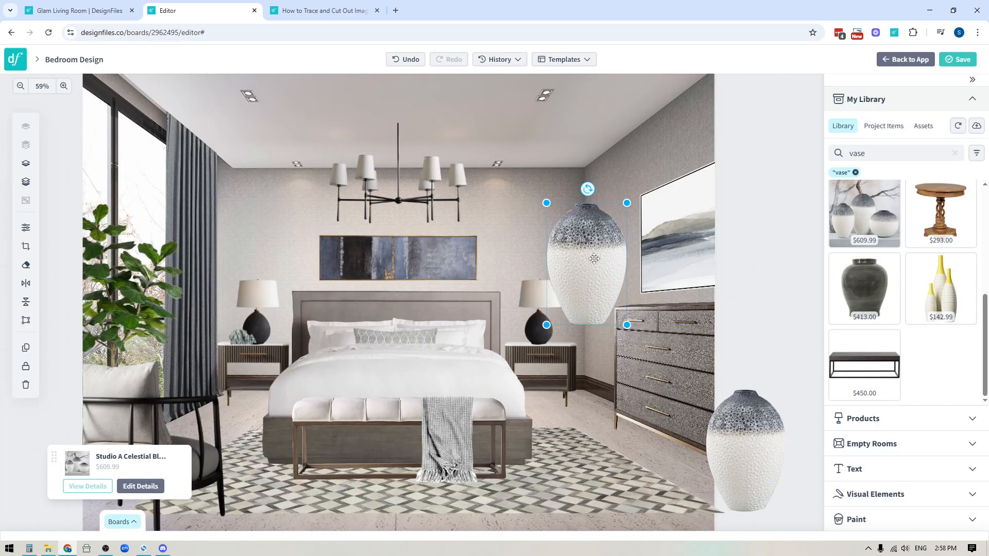
Move the second vase down in front of the dresser's near end, beside the nightstand
left_click_drag(597, 250, 637, 327)
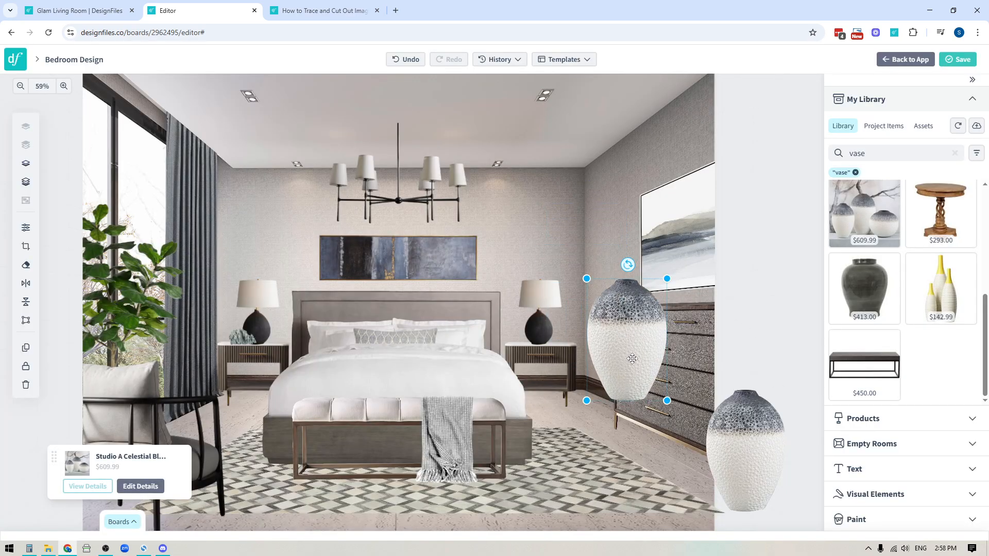
left_click_drag(628, 334, 635, 348)
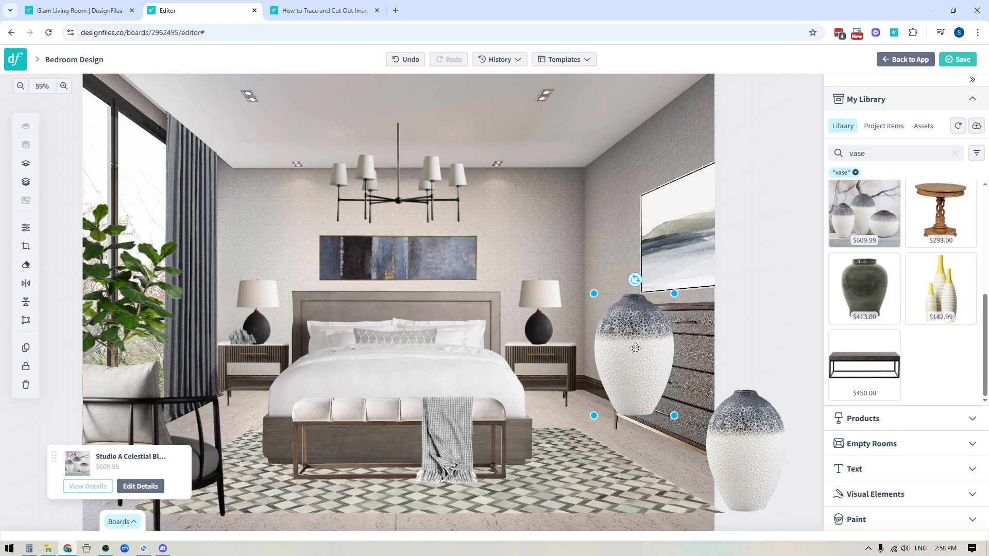